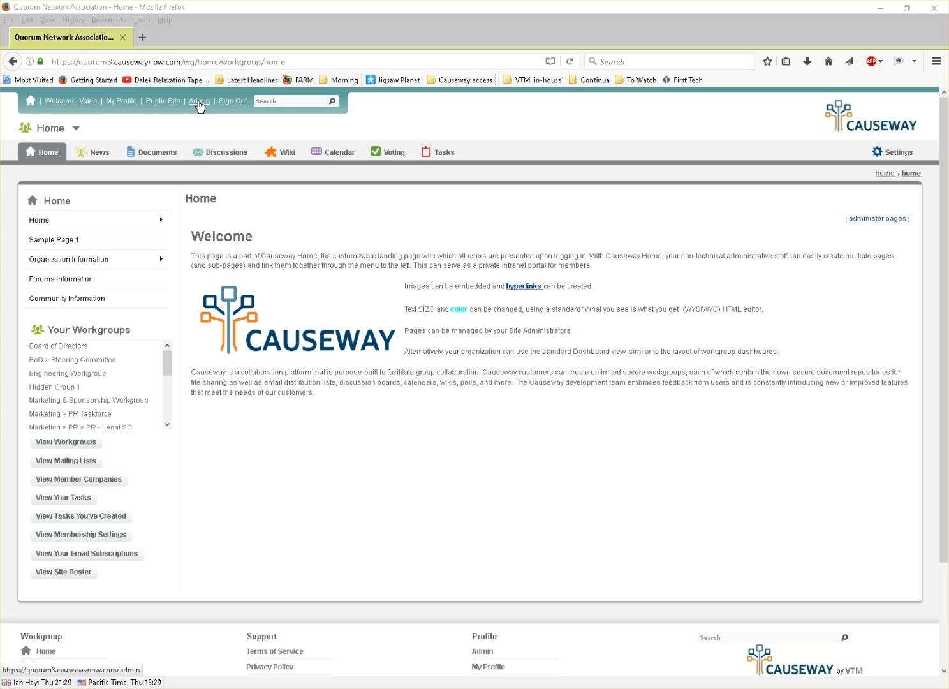
Open the form for adding a new workgroup in the site's administration area
{"action": "left_click", "coordinate": [199, 102]}
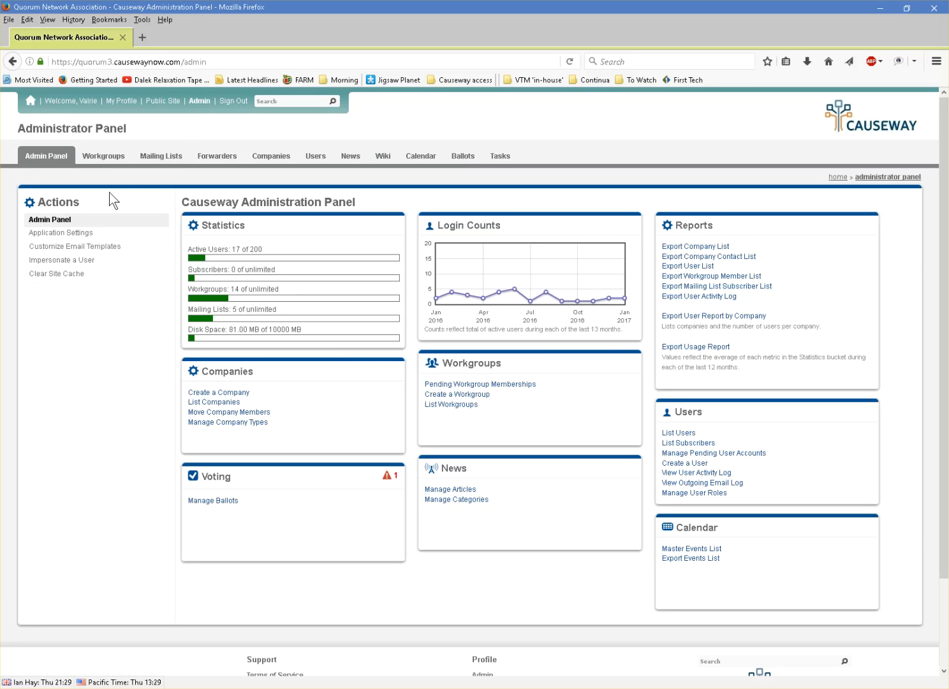
{"action": "left_click", "coordinate": [103, 157]}
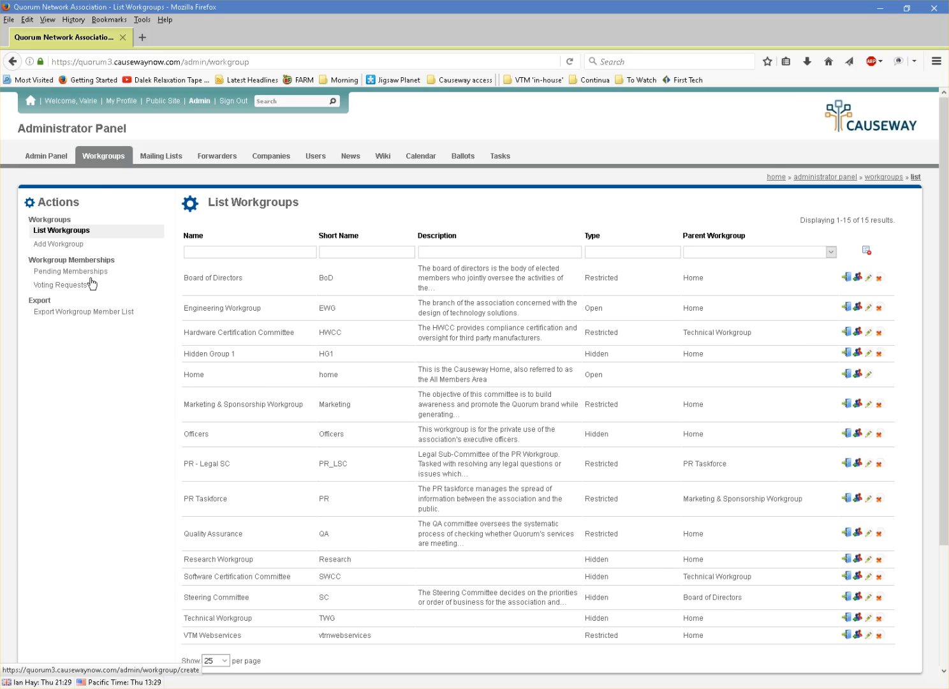
{"action": "left_click", "coordinate": [61, 245]}
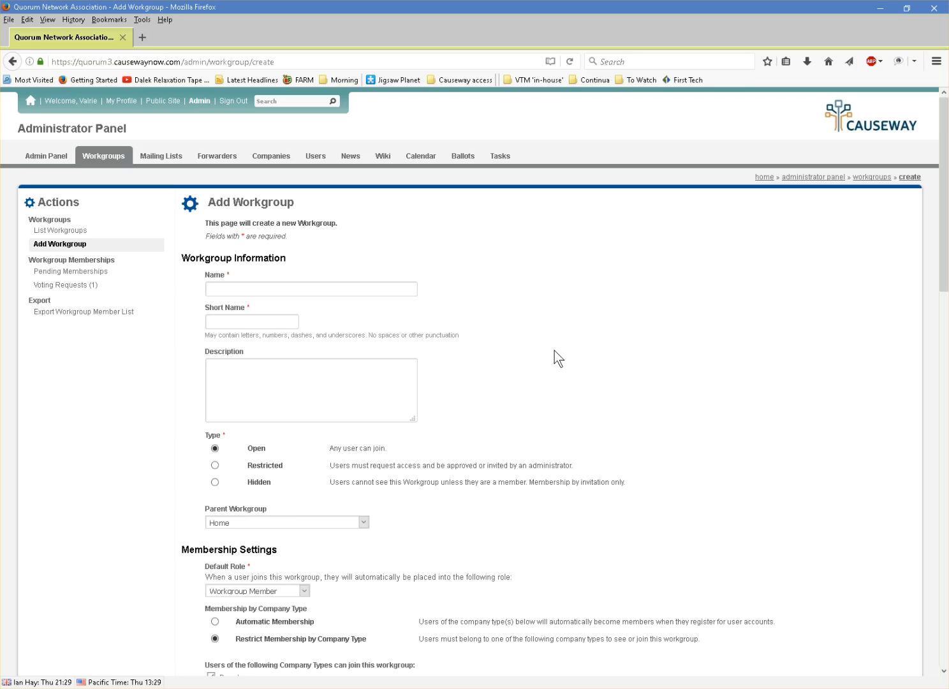
Name the new workgroup "administrators workgroup" and give it the short name admin_wg
{"action": "left_click", "coordinate": [403, 290]}
{"action": "left_click", "coordinate": [273, 322]}
{"action": "left_click", "coordinate": [287, 289]}
{"action": "type", "text": "am"}
{"action": "type", "text": "d"}
{"action": "key", "text": "BackSpace"}
{"action": "key", "text": "BackSpace"}
{"action": "type", "text": "dministrators workgroup"}
{"action": "key", "text": "Tab"}
{"action": "type", "text": "admin_wg"}
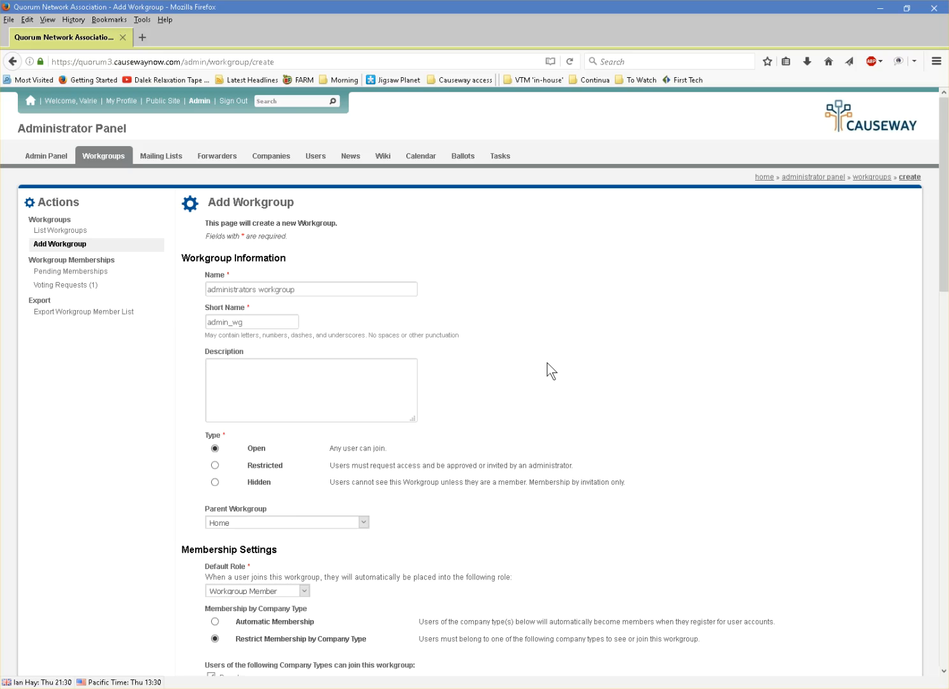
Set the new workgroup's parent workgroup to VTM Webservices
{"action": "scroll", "coordinate": [547, 364], "scroll_direction": "down", "scroll_amount": 10}
{"action": "scroll", "coordinate": [546, 372], "scroll_direction": "down", "scroll_amount": 8}
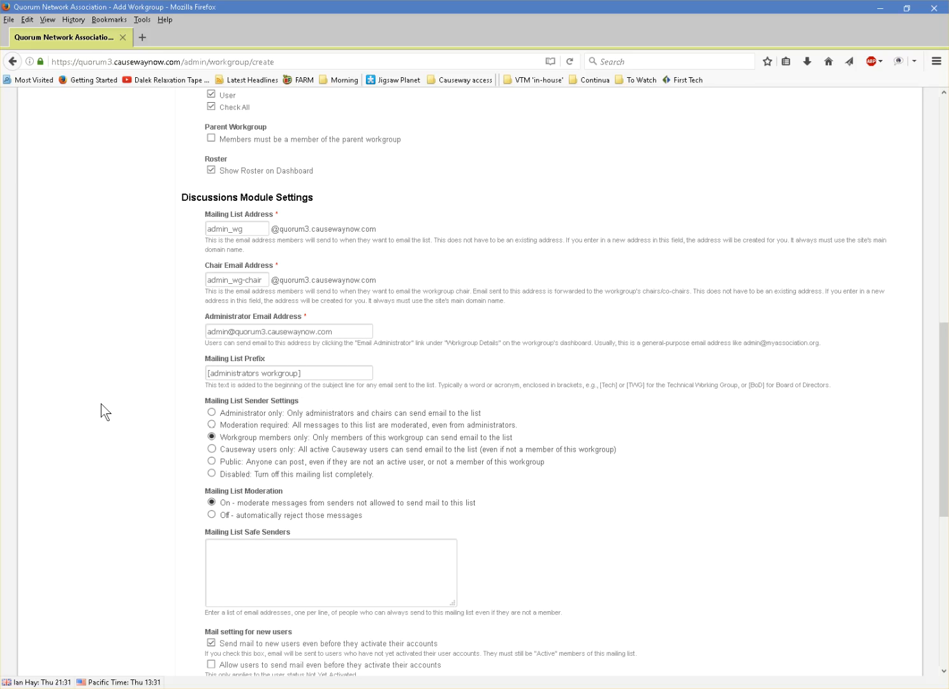
{"action": "scroll", "coordinate": [456, 379], "scroll_direction": "up", "scroll_amount": 10}
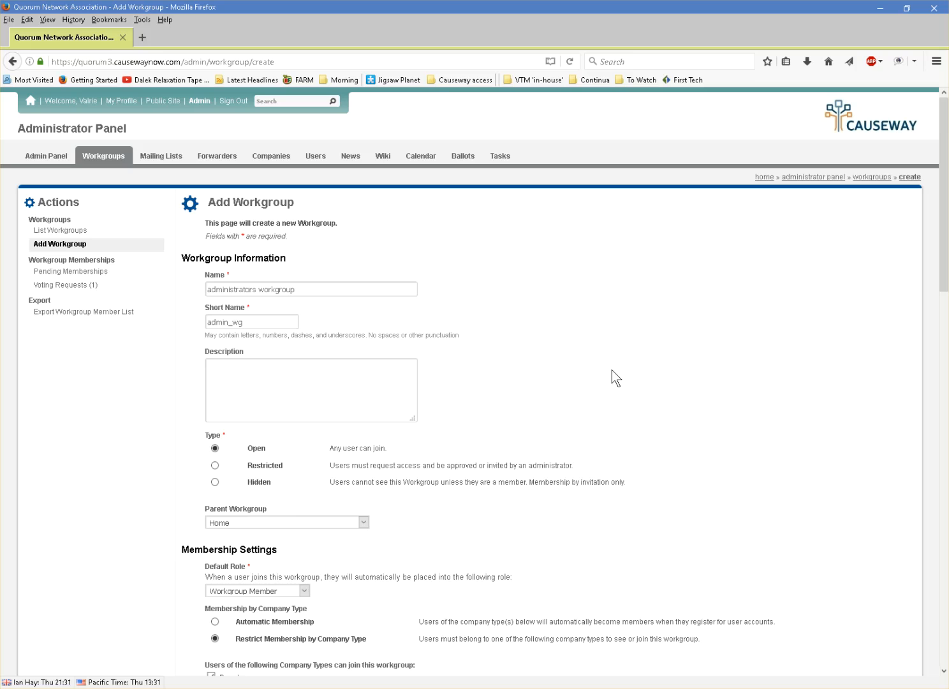
{"action": "scroll", "coordinate": [612, 370], "scroll_direction": "down", "scroll_amount": 5}
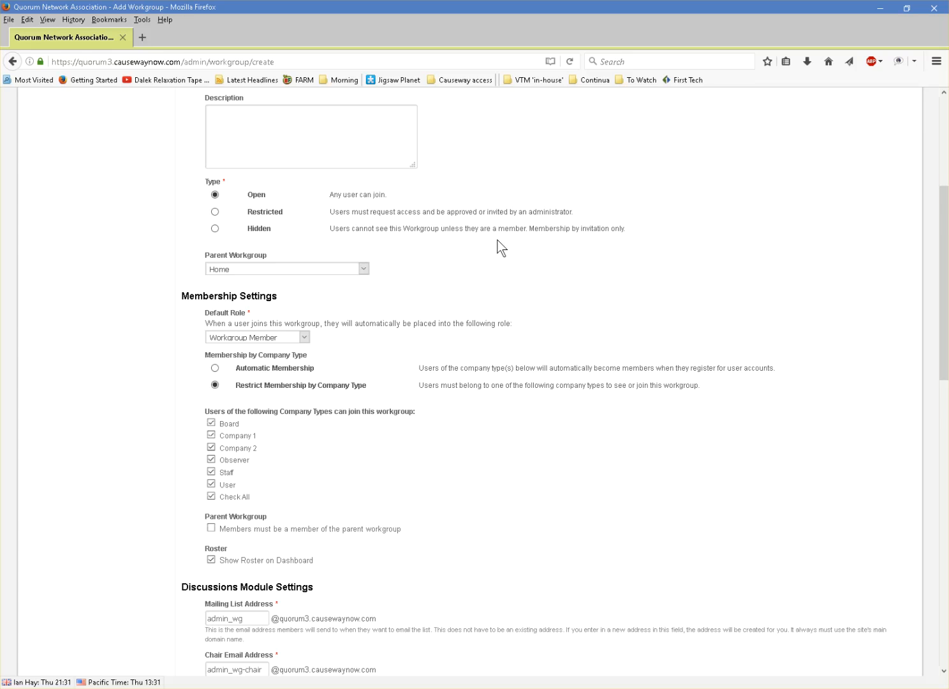
{"action": "scroll", "coordinate": [500, 248], "scroll_direction": "down", "scroll_amount": 3}
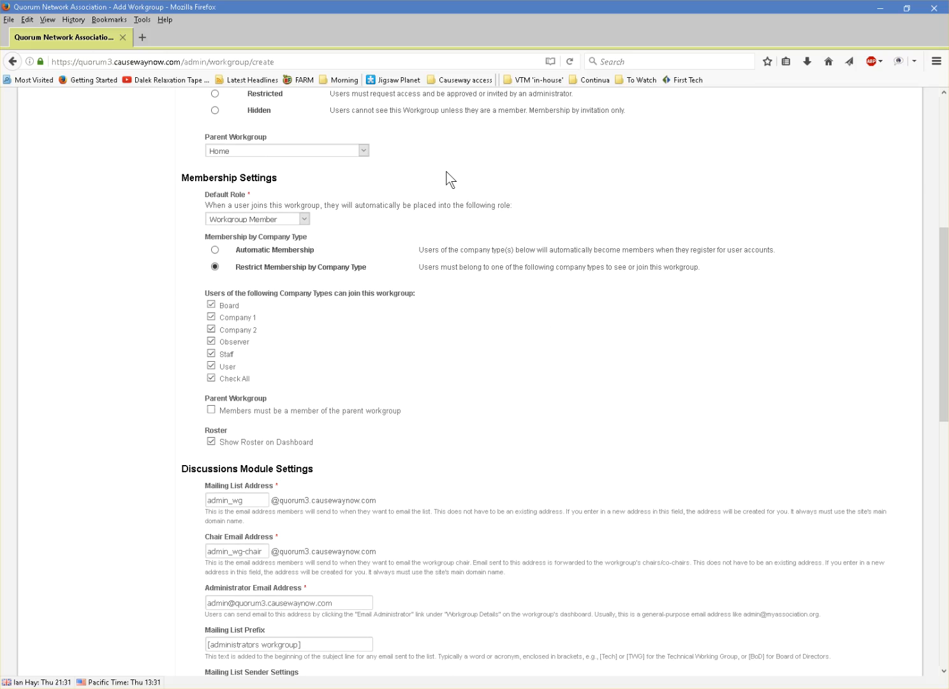
{"action": "left_click", "coordinate": [364, 151]}
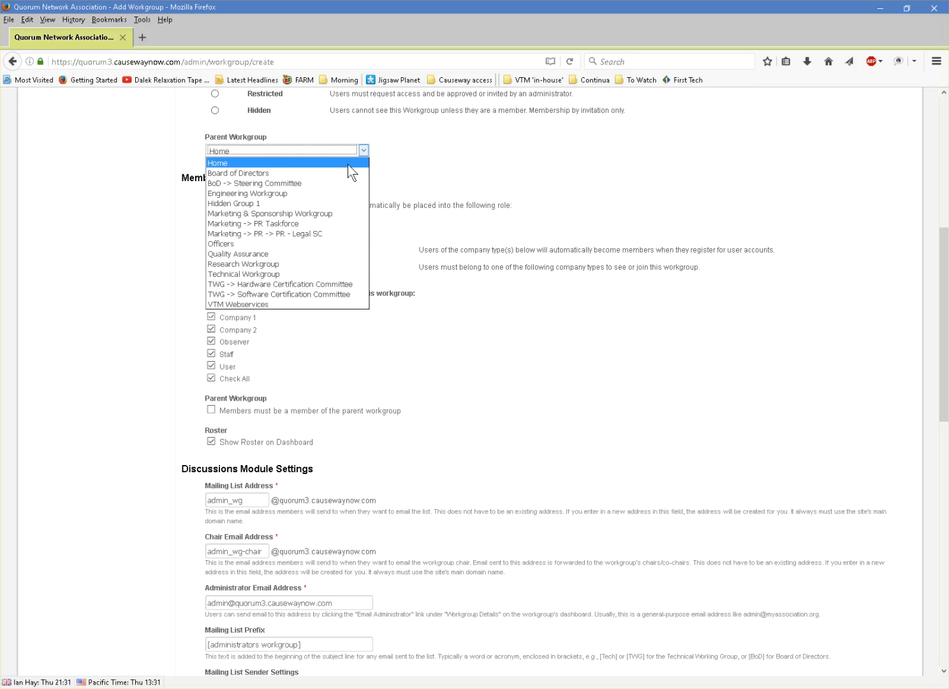
{"action": "left_click", "coordinate": [274, 304]}
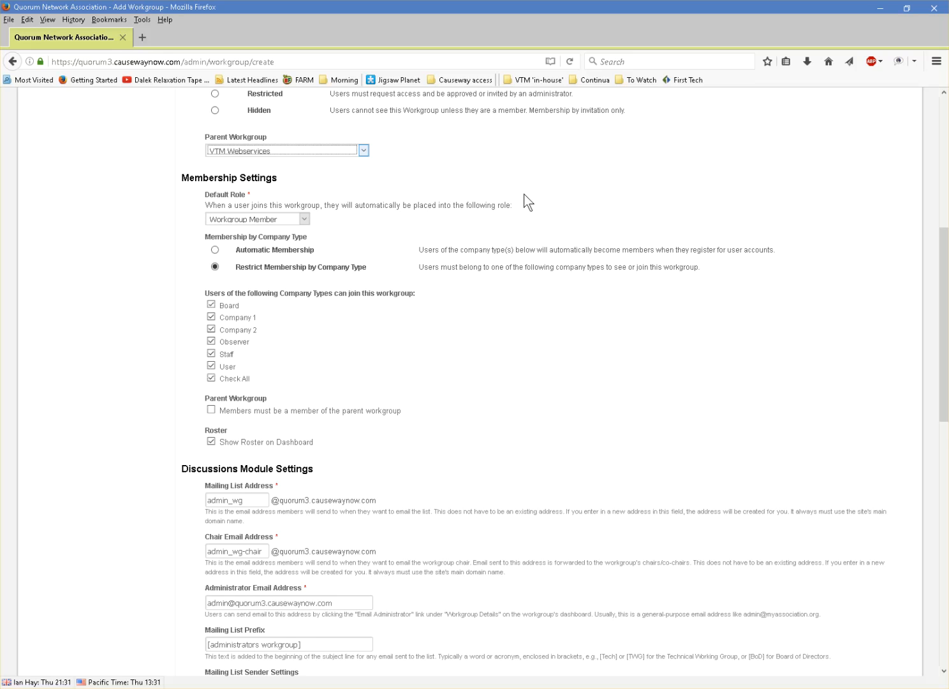
Choose Workgroup Member as the default role for users who join the workgroup
{"action": "scroll", "coordinate": [524, 193], "scroll_direction": "down", "scroll_amount": 2}
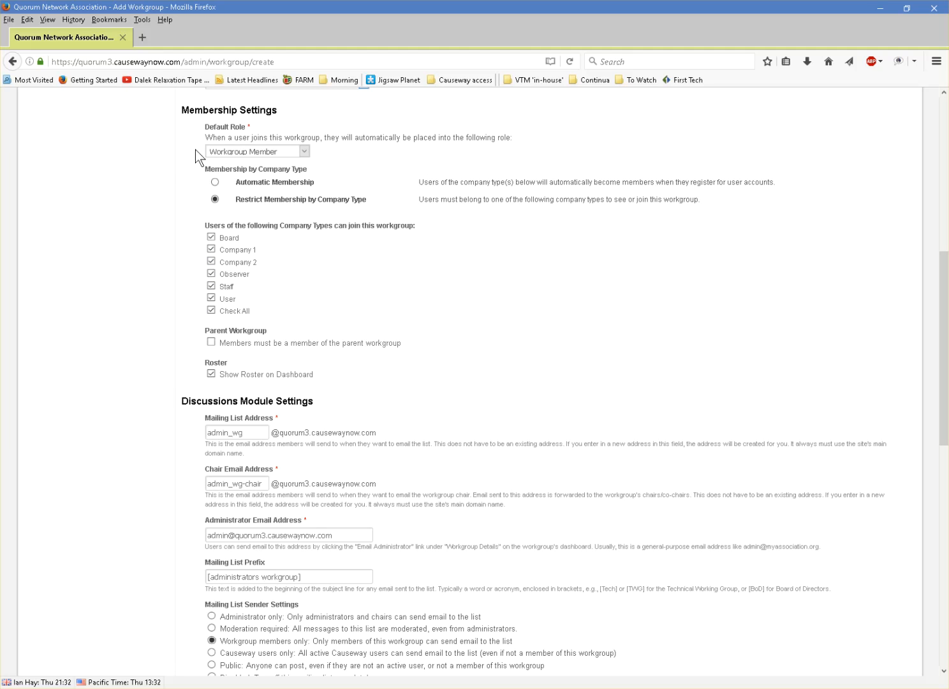
{"action": "left_click", "coordinate": [305, 152]}
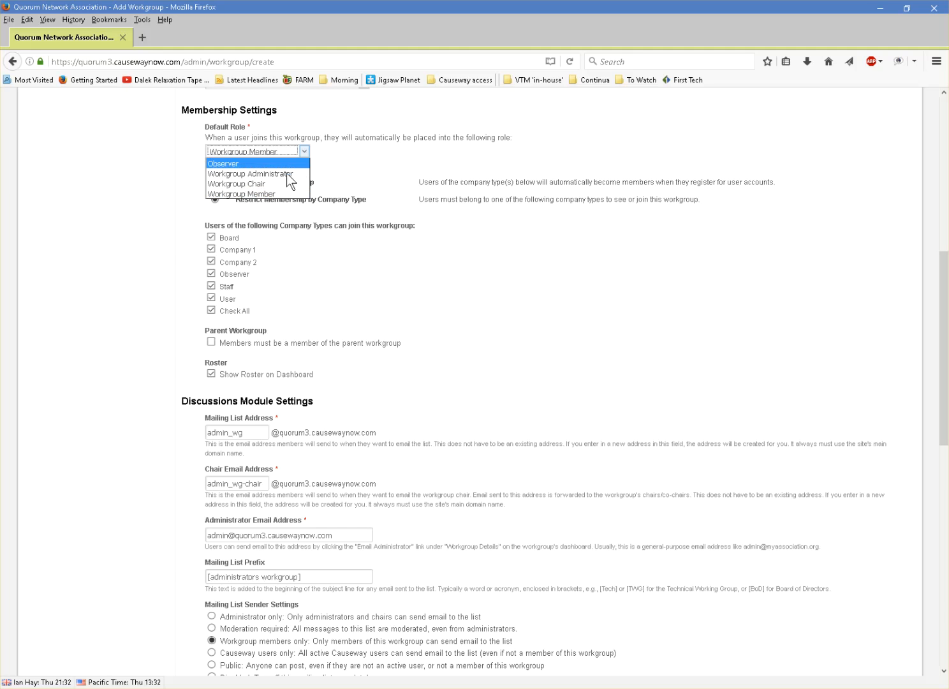
{"action": "left_click", "coordinate": [286, 194]}
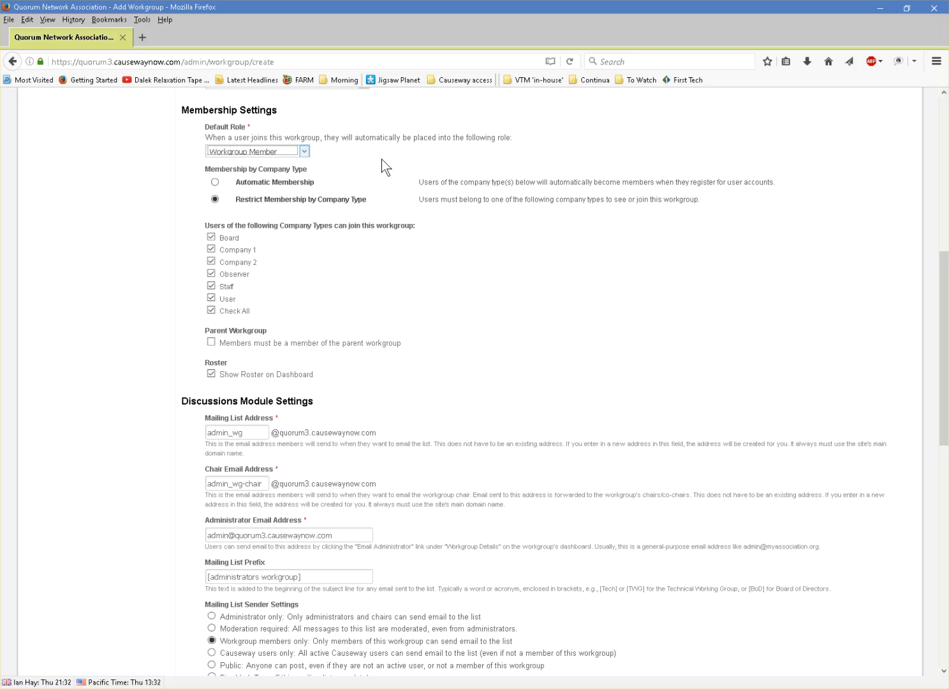
Try the Public option for the mailing list sender settings and return to Workgroup members only
{"action": "scroll", "coordinate": [382, 159], "scroll_direction": "down", "scroll_amount": 8}
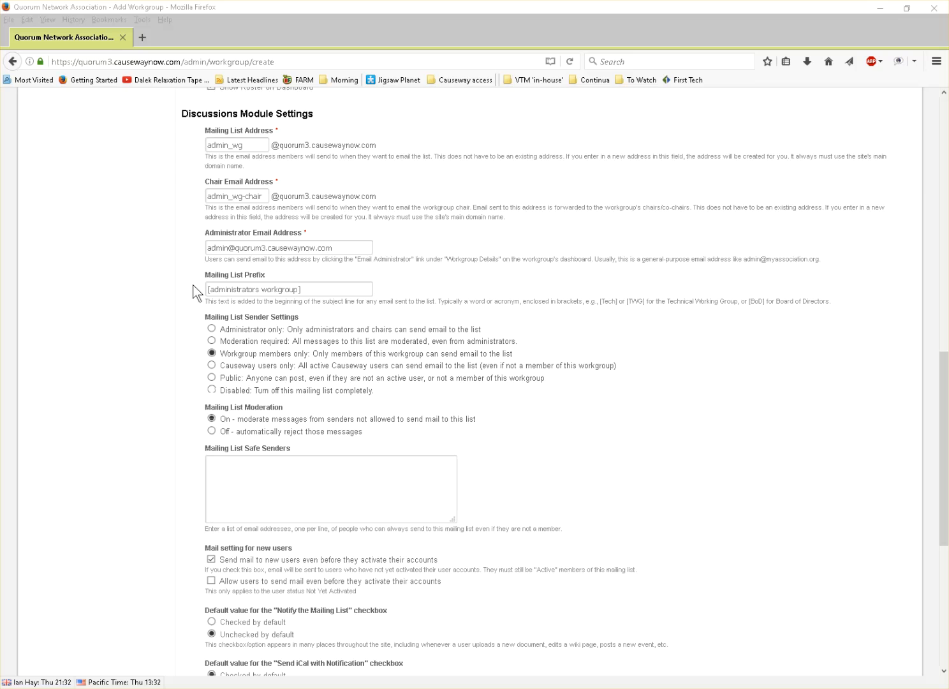
{"action": "scroll", "coordinate": [86, 317], "scroll_direction": "down", "scroll_amount": 5}
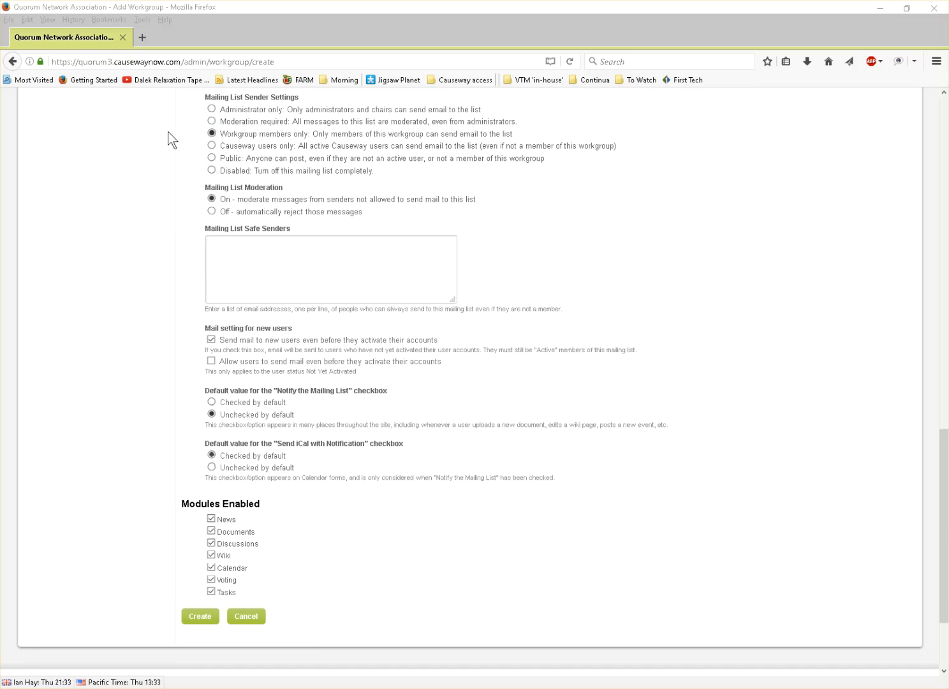
{"action": "left_click", "coordinate": [213, 159]}
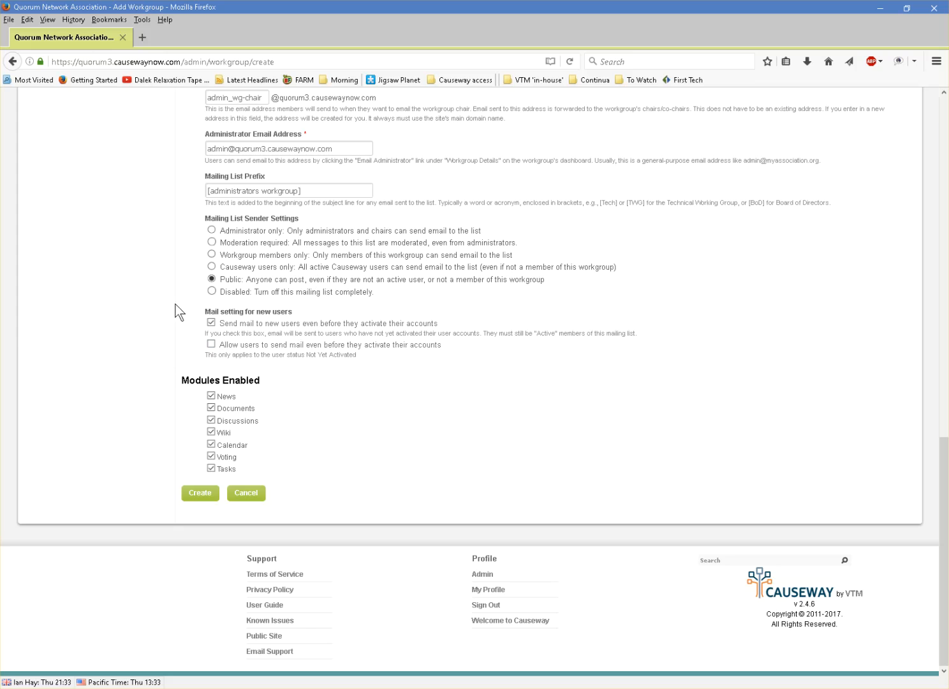
{"action": "left_click", "coordinate": [212, 253]}
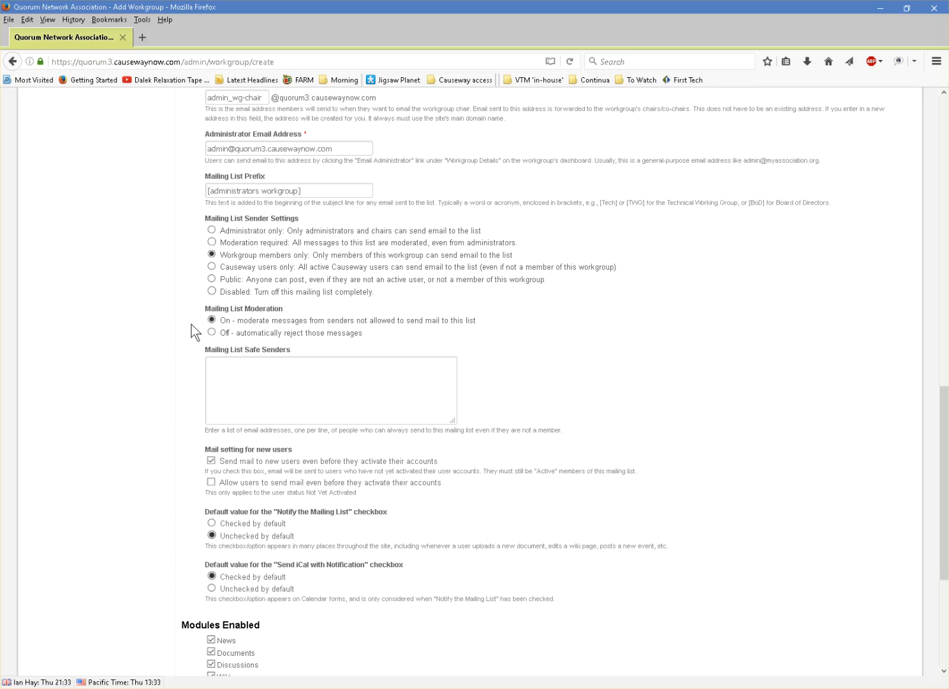
Set the "Notify the Mailing List" checkbox to be checked by default and create the workgroup
{"action": "scroll", "coordinate": [194, 332], "scroll_direction": "down", "scroll_amount": 5}
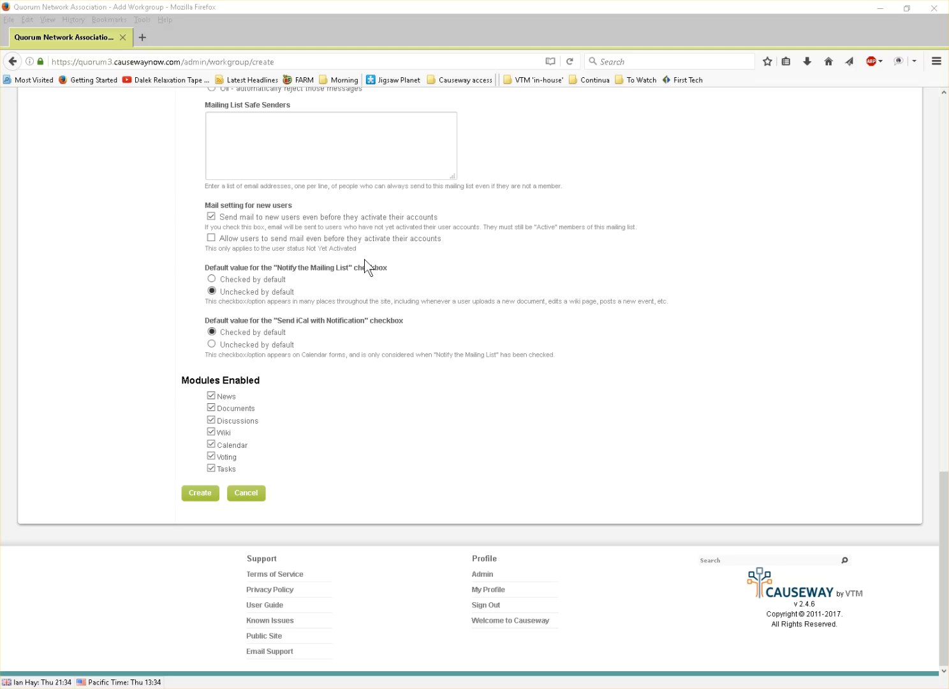
{"action": "left_click", "coordinate": [209, 279]}
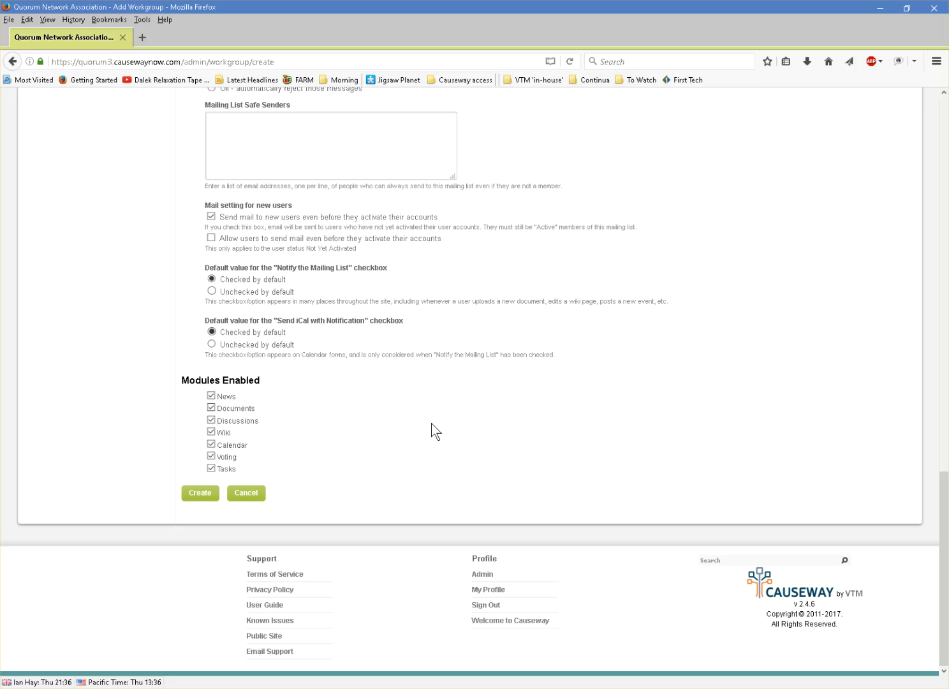
{"action": "left_click", "coordinate": [196, 493]}
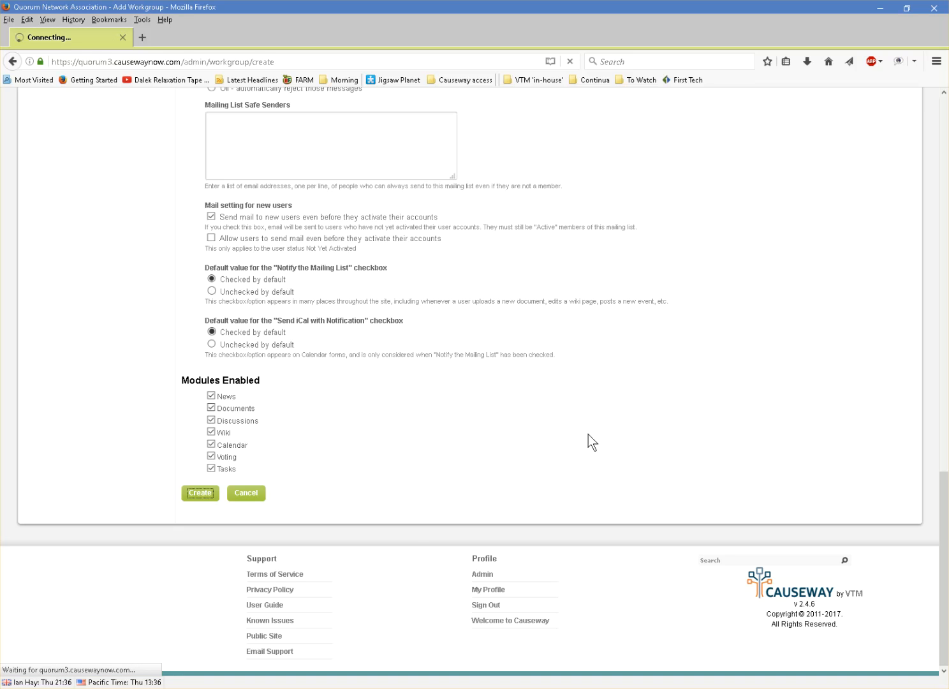